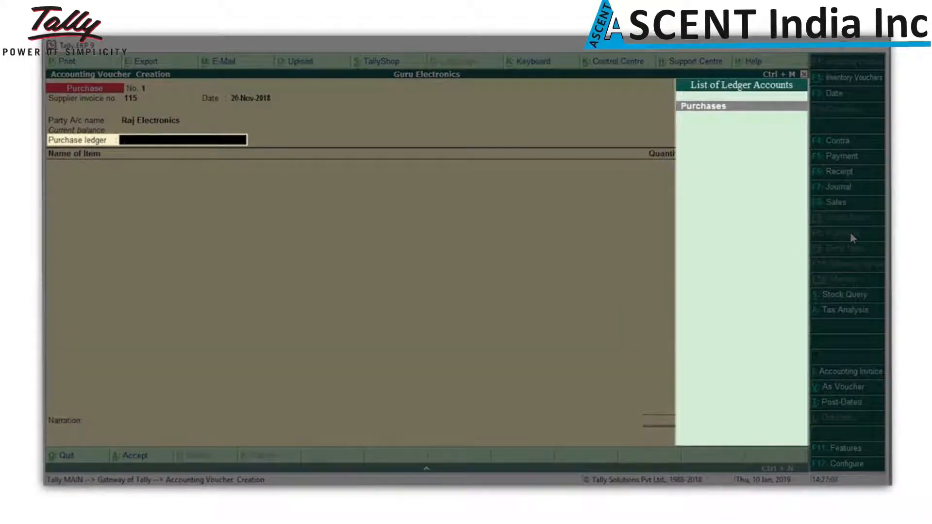
Select the Purchases ledger and add Dell 17 inch Monitor to the purchase voucher with quantity 10 Nos and rate 7,000
key(Return)
key(space)
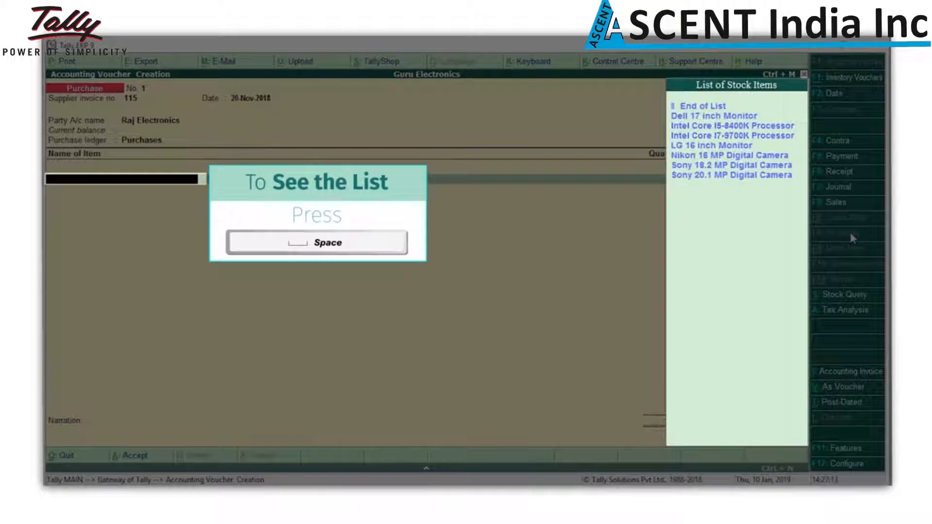
key(Down)
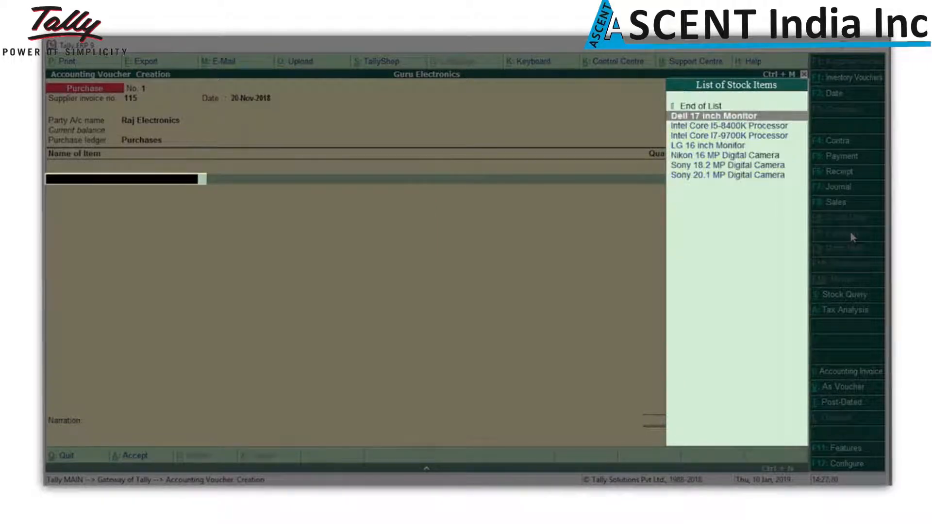
key(Return)
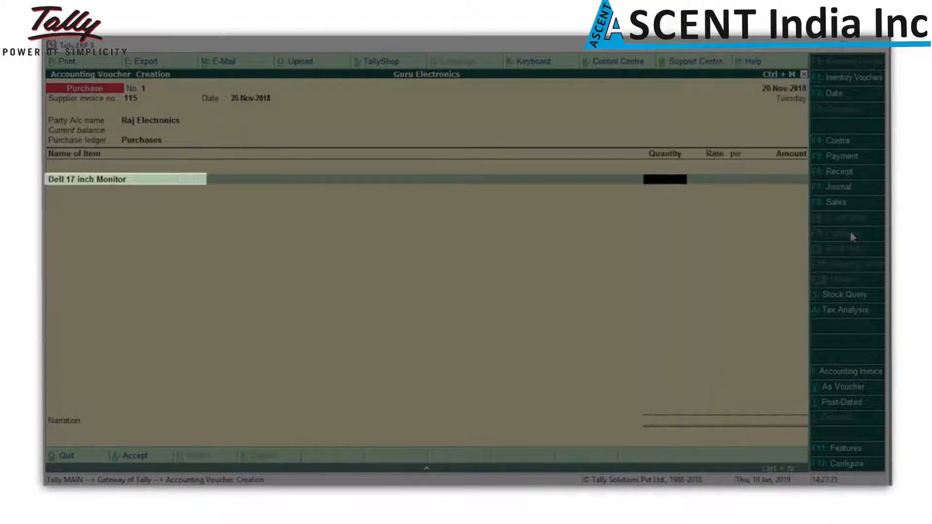
text(10)
key(Return)
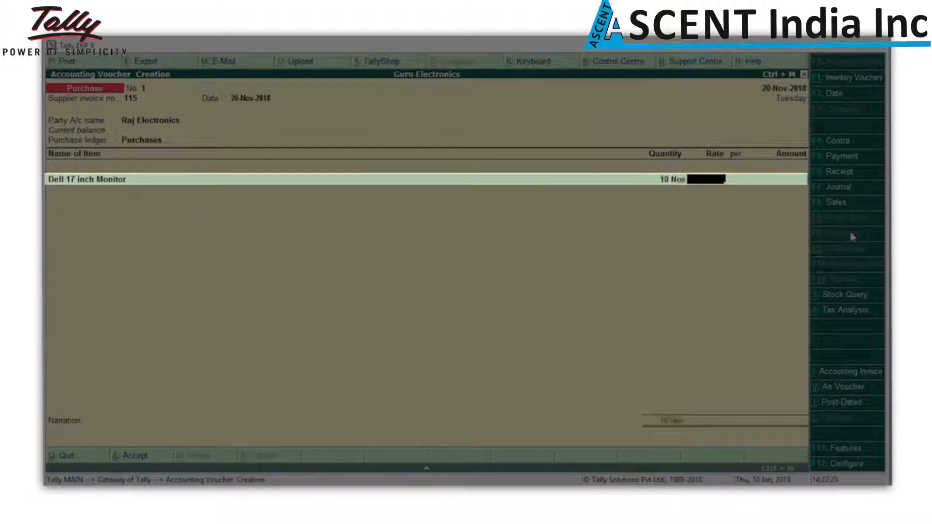
text(7000)
key(Return)
key(Return)
key(Return)
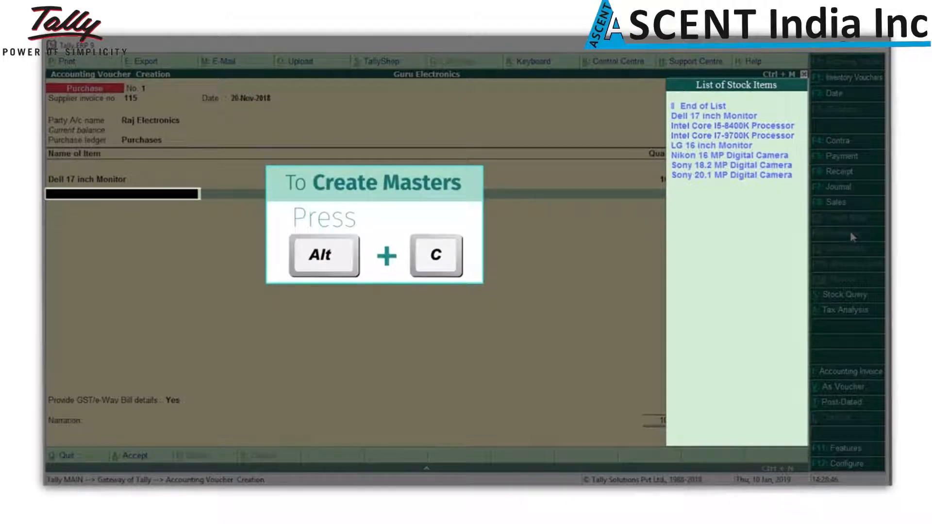
Create the stock item Asus 16.5 inch Monitor from within the voucher, under the Monitors group with Nos as its unit
key(alt+c)
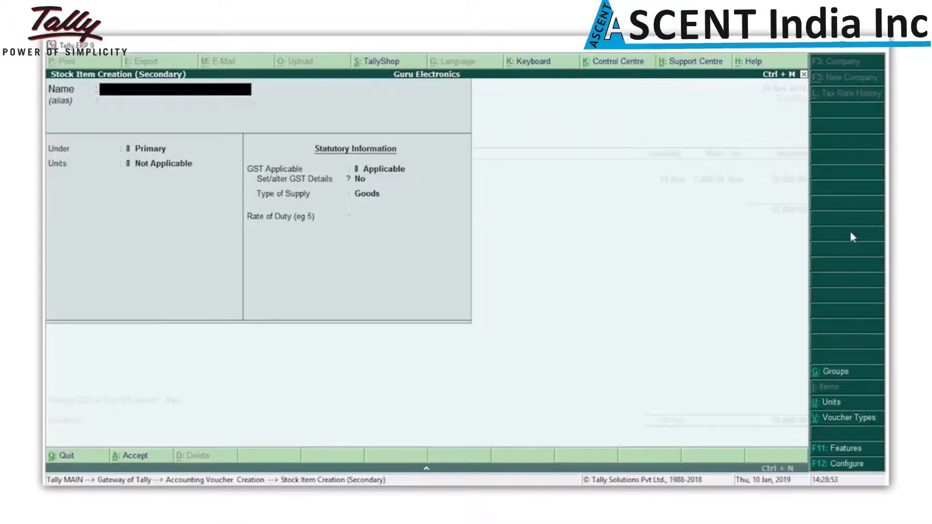
text(Asus 16.5 inch Monitor)
key(Return)
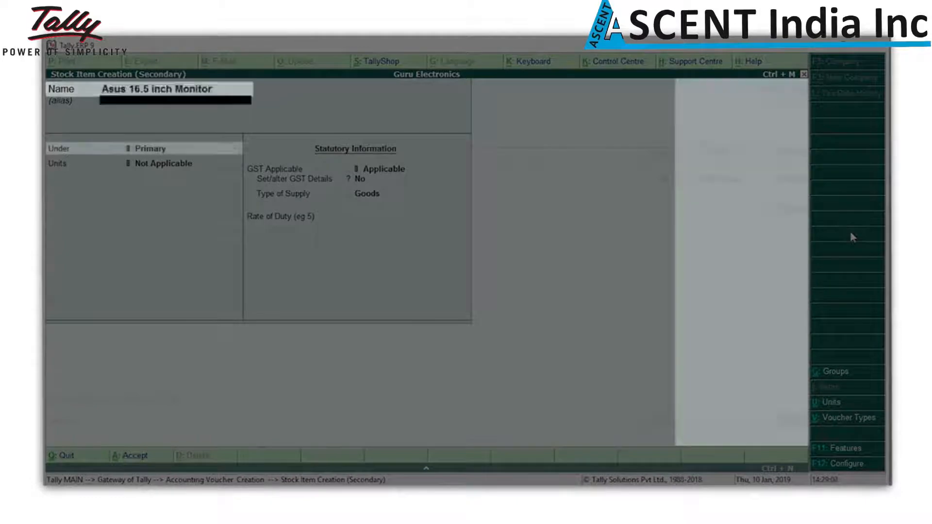
key(Return)
text(M)
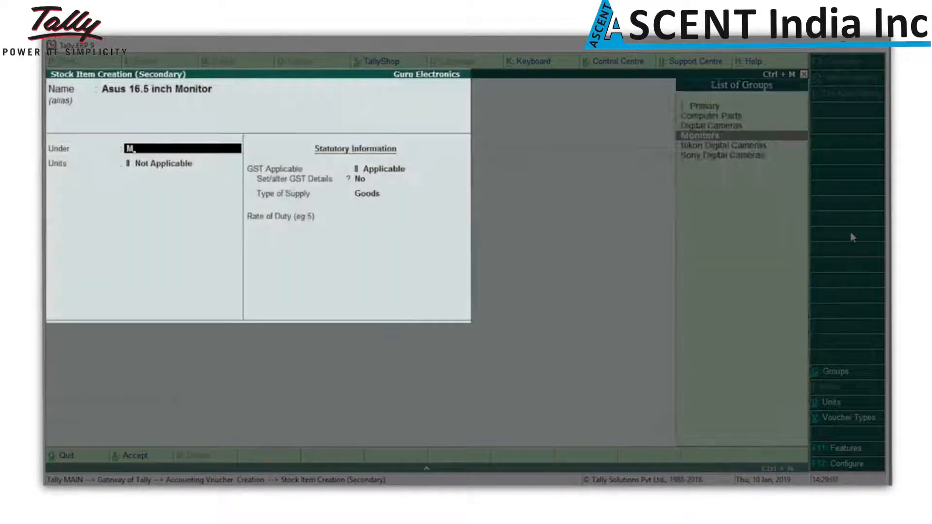
key(Return)
key(Down)
key(Return)
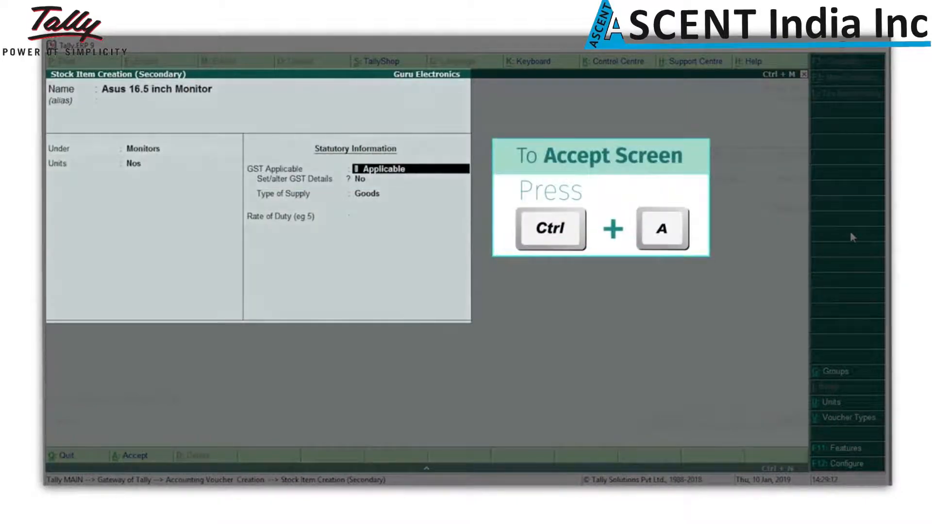
key(ctrl+a)
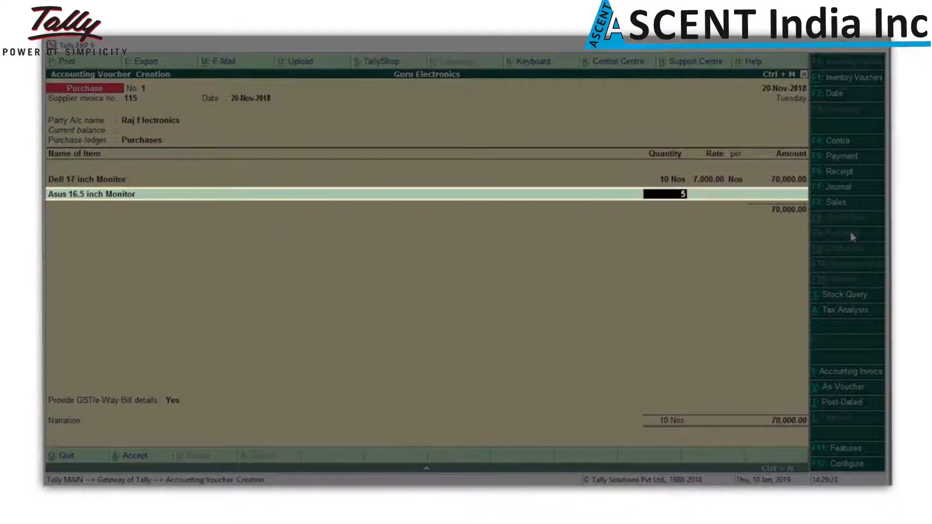
Enter quantity 5 Nos and rate 500 for the Asus 16.5 inch Monitor line
text(5)
key(Return)
text(500)
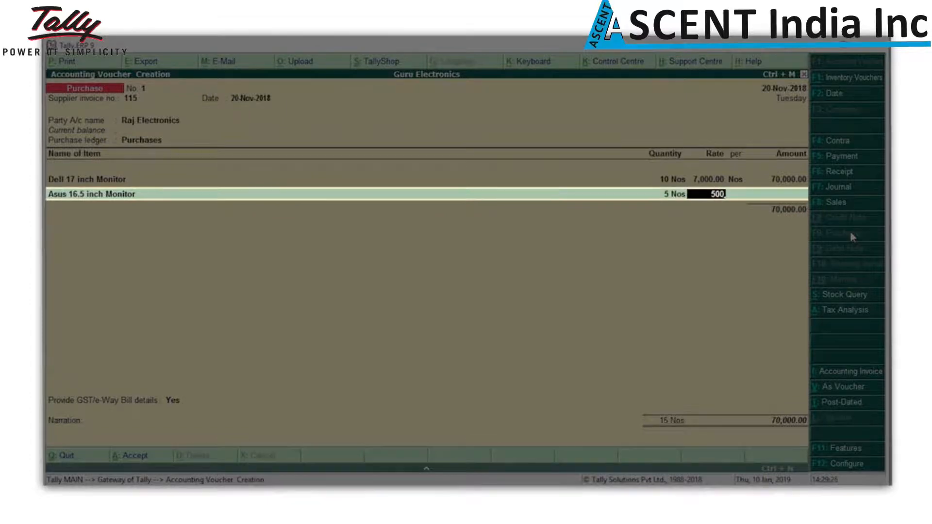
key(Return)
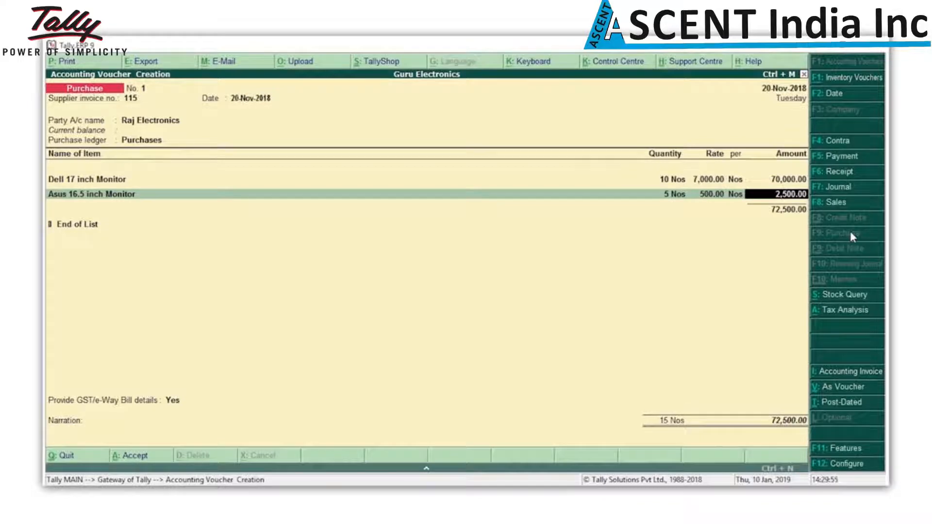
key(Return)
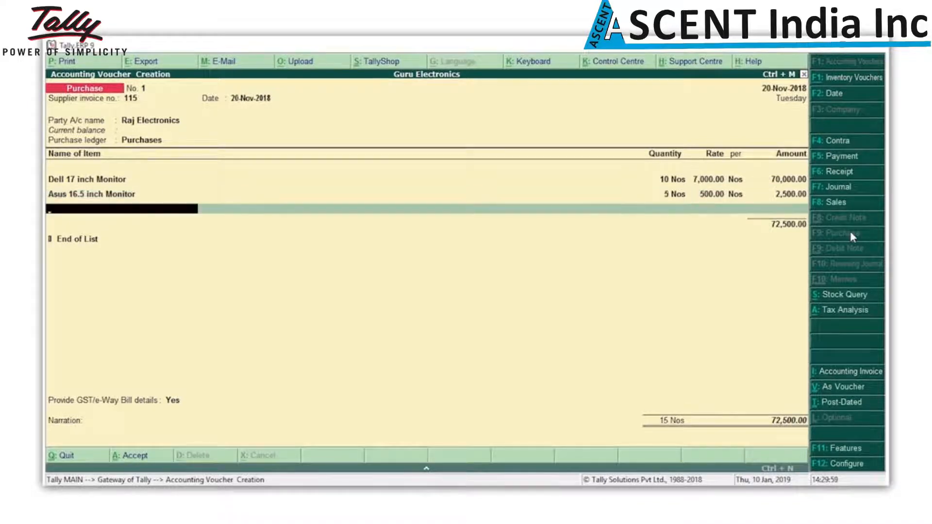
End the item list and add the CGST and SGST tax ledgers to the purchase voucher
key(Return)
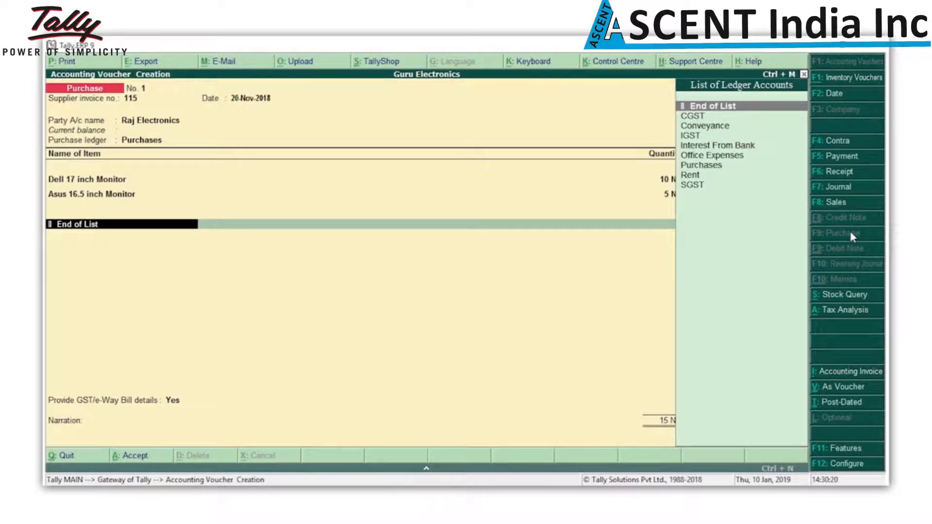
key(Down)
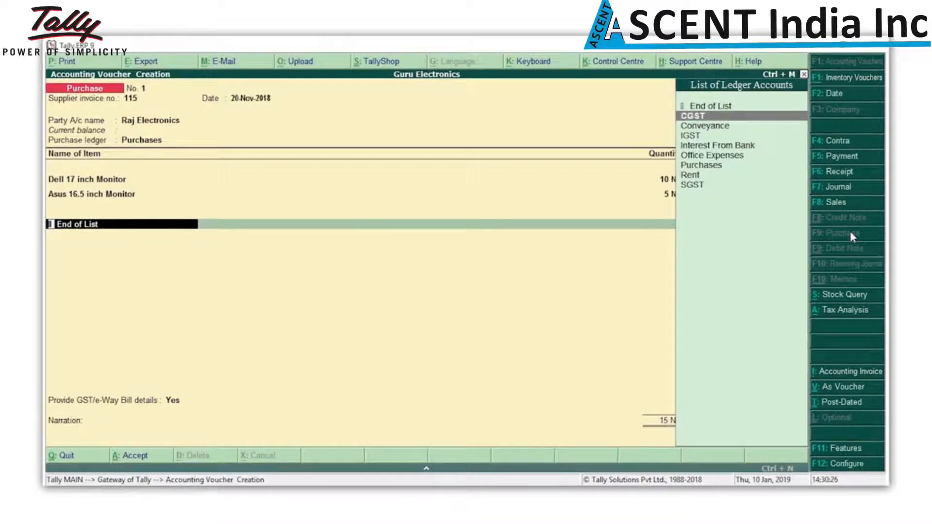
key(Return)
key(Down)
key(Return)
key(Return)
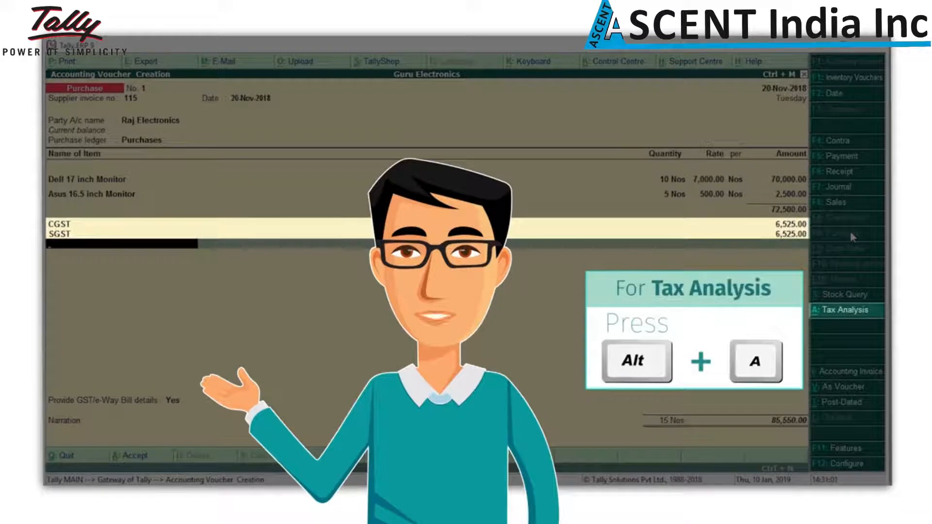
Review the voucher's Tax Analysis in detailed view, then return to the purchase voucher
key(alt+a)
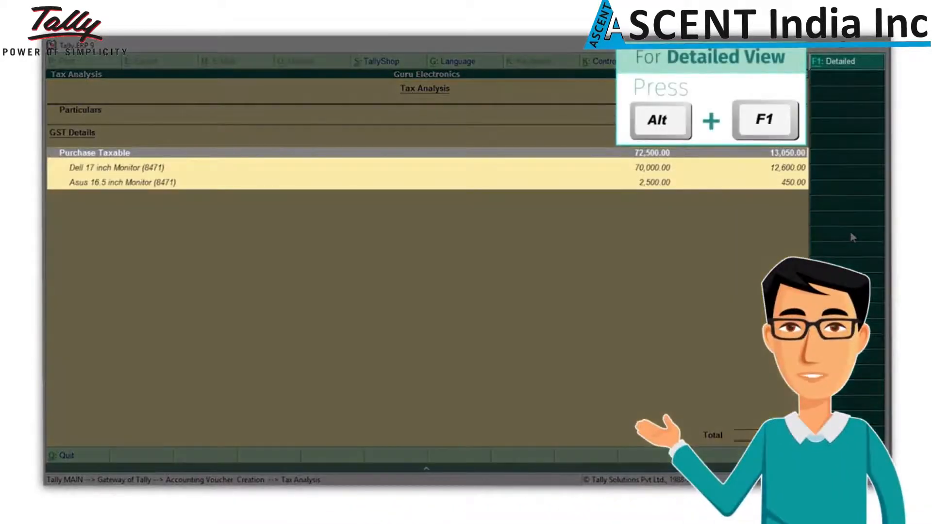
key(alt+F1)
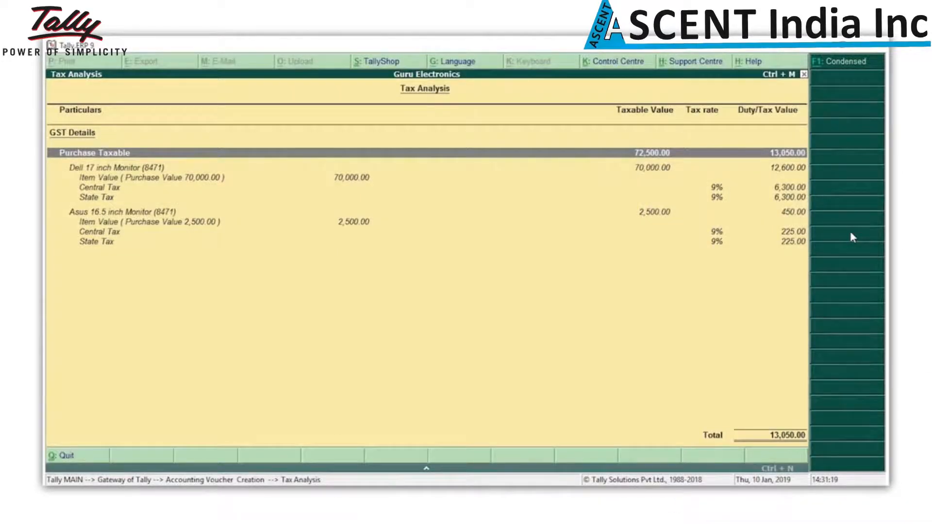
key(Escape)
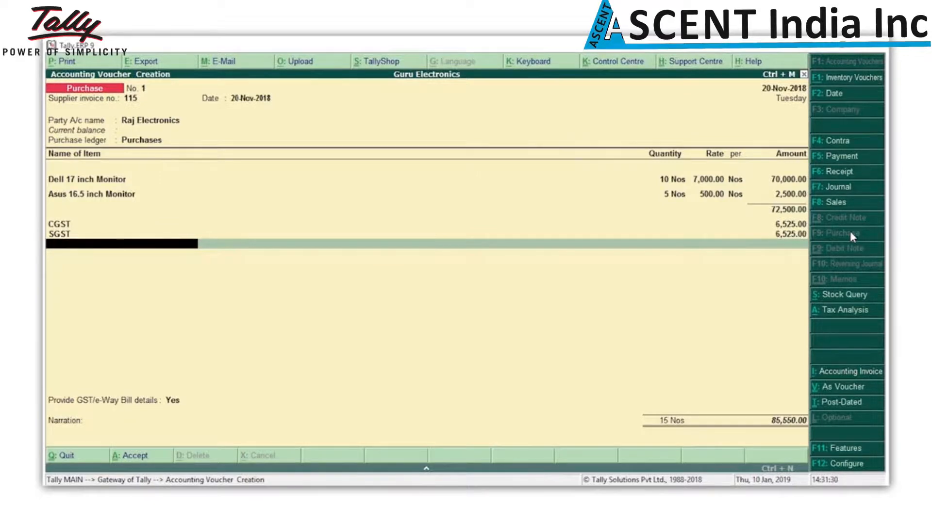
Finish the tax ledger entries and set Provide GST/e-Way Bill details to No
key(Return)
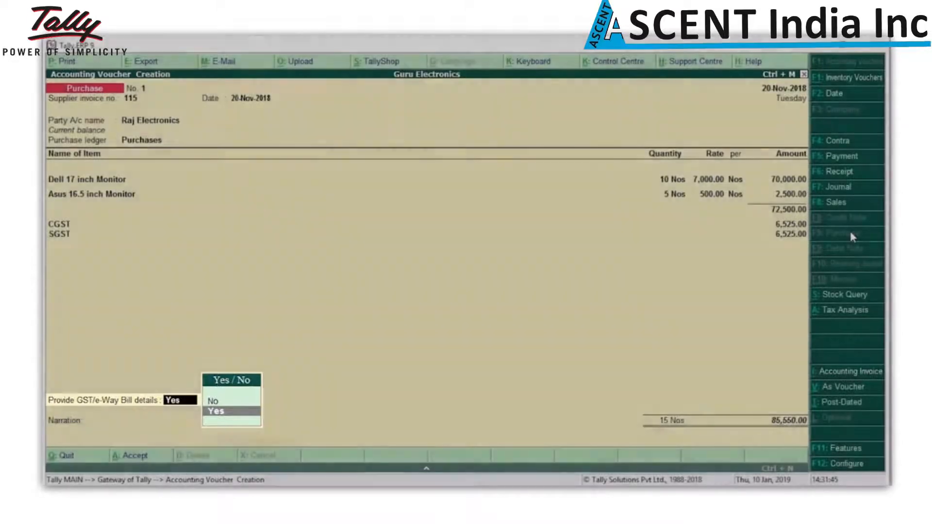
text(n)
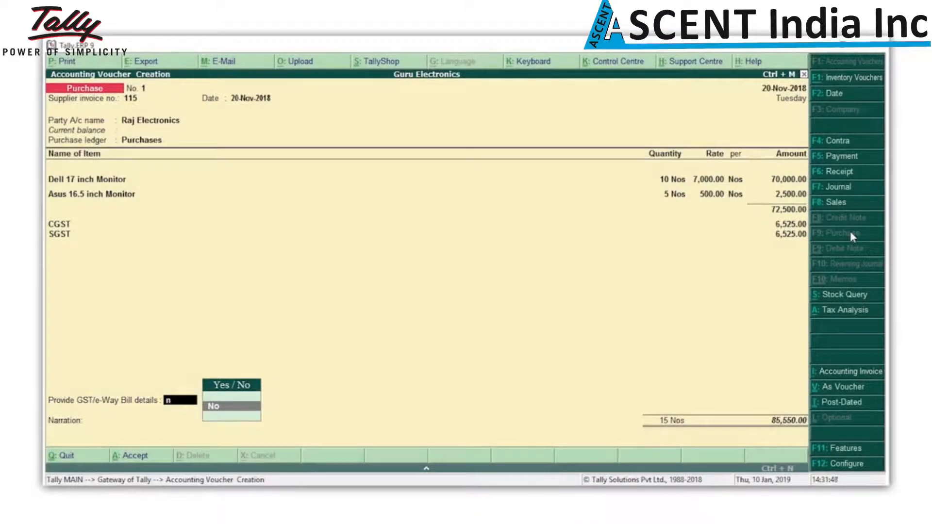
key(Return)
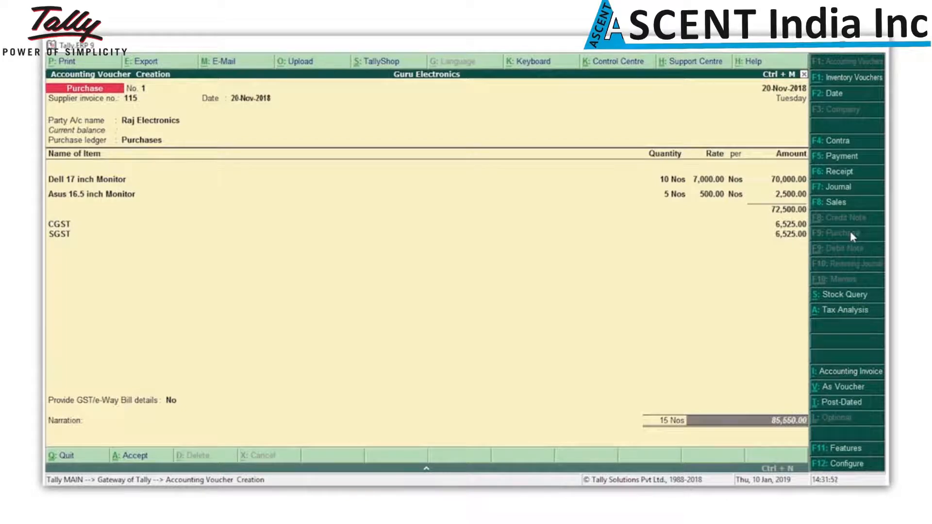
Enter the narration "Goods purchased from Raj Electronics on 20th Nov, 2018" and save the purchase voucher
key(Return)
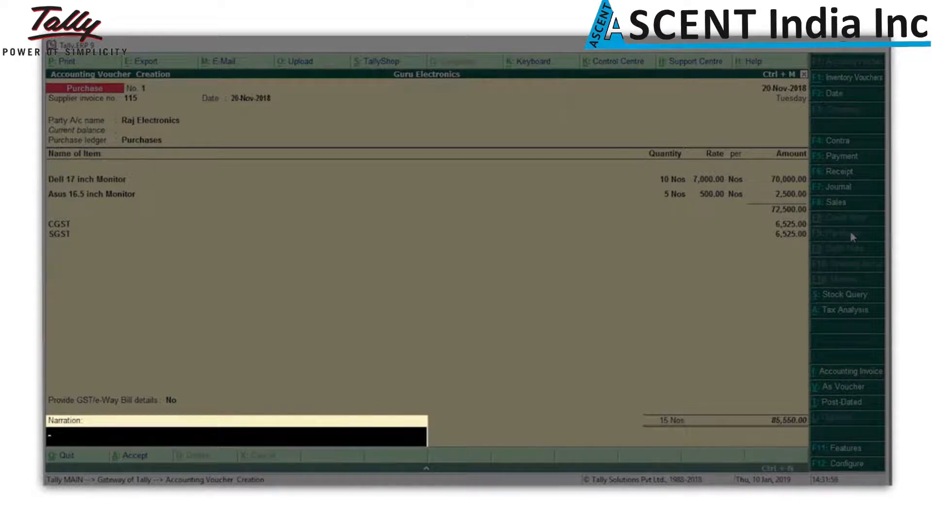
text(Goods purchased from Raj Electronic)
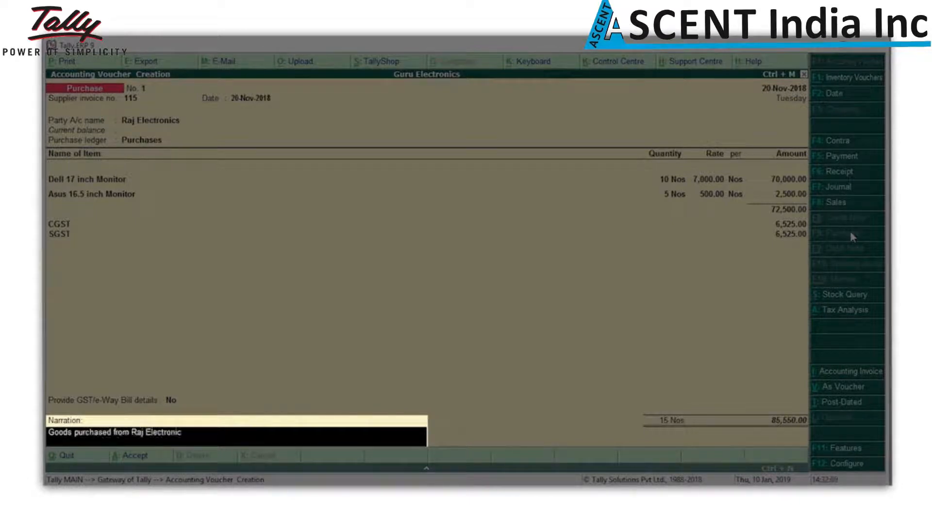
text(s on 20th Nov, 2018)
key(Return)
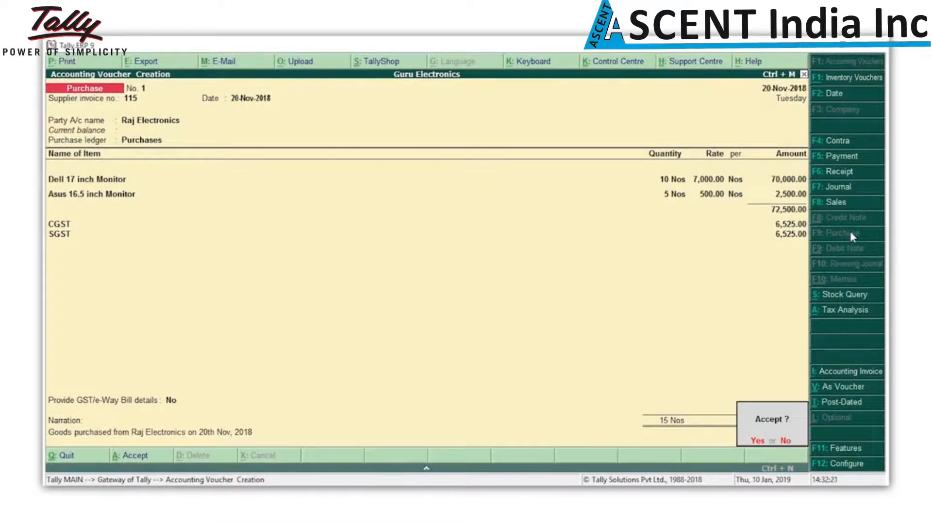
key(Return)
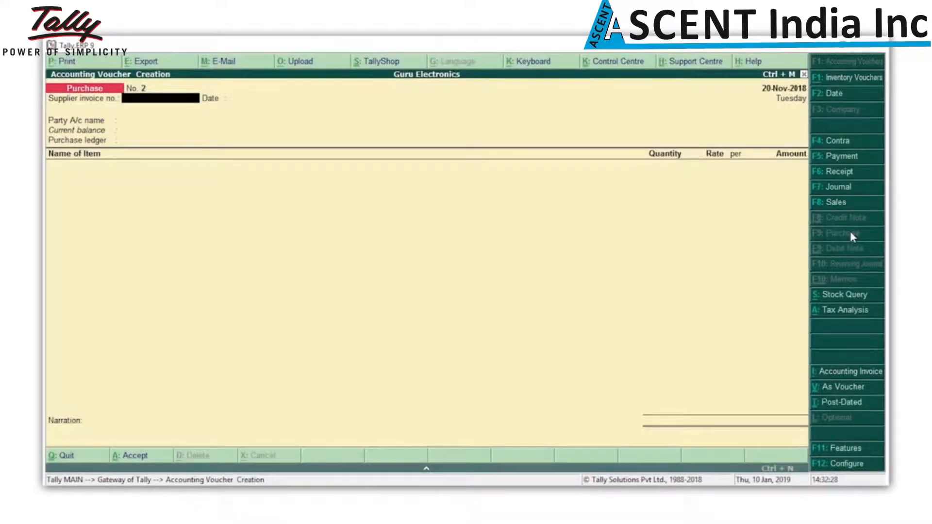
Start a sales voucher without a reference number, with Tulsi Computers as the party account and Sales as the sales ledger
key(F8)
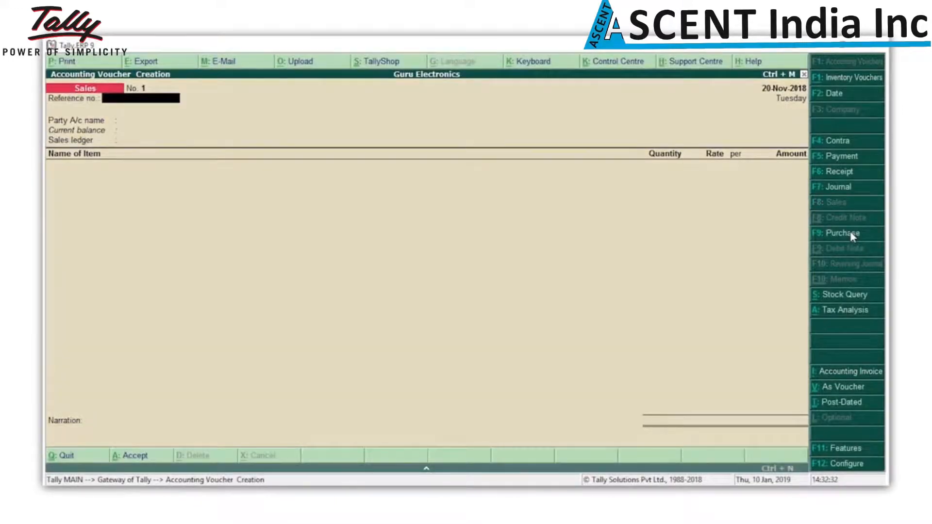
key(Return)
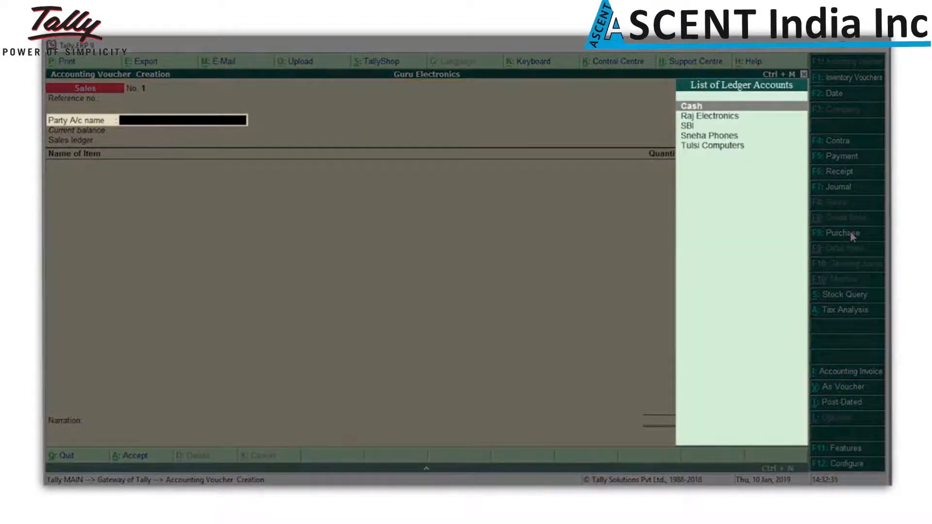
key(Down)
key(Down)
key(Down)
key(Down)
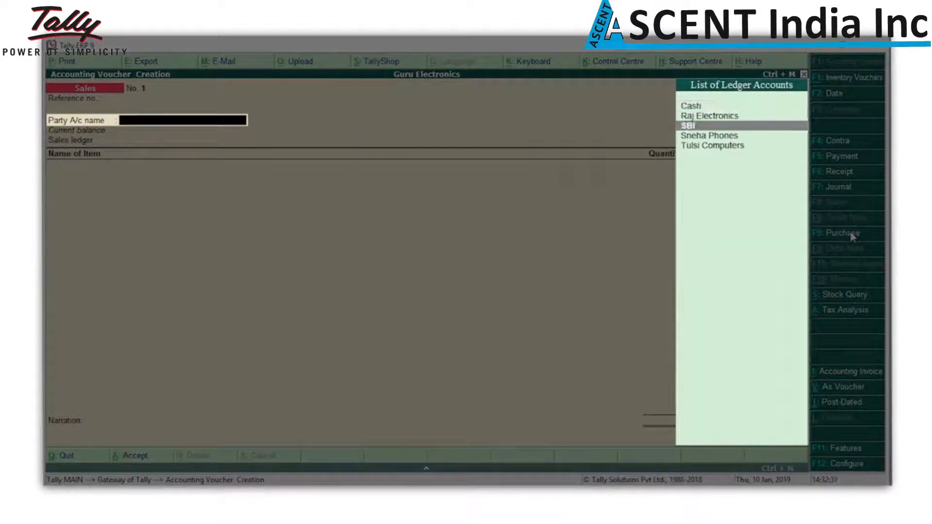
key(Return)
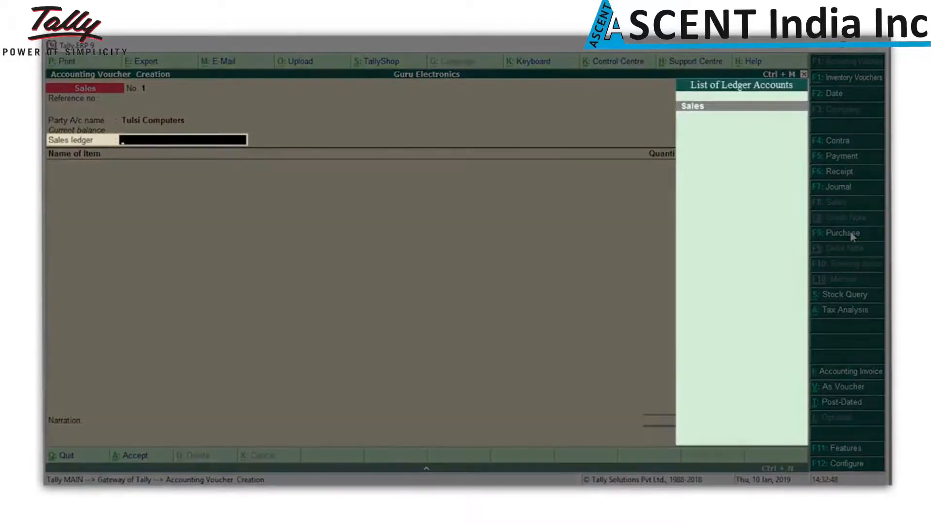
key(Return)
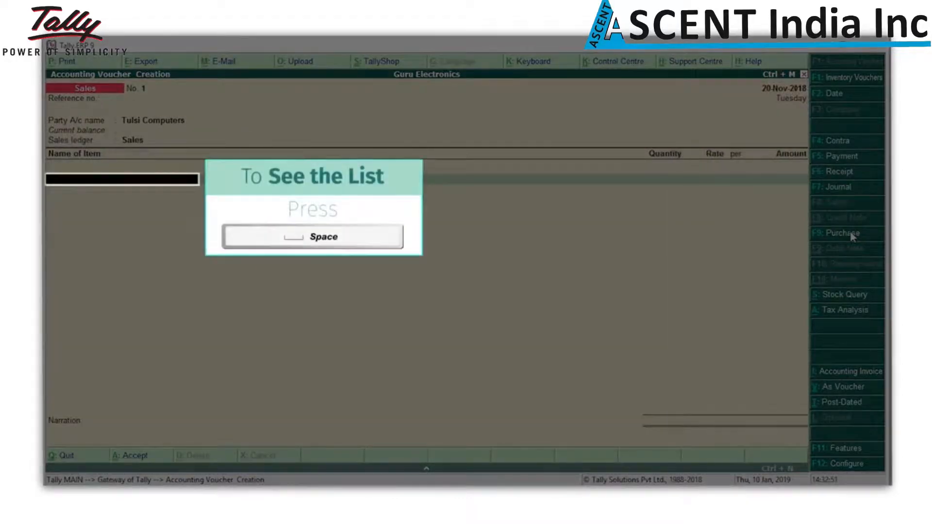
Add Dell 17 inch Monitor to the sales voucher with quantity 2 Nos and rate 8,500
key(space)
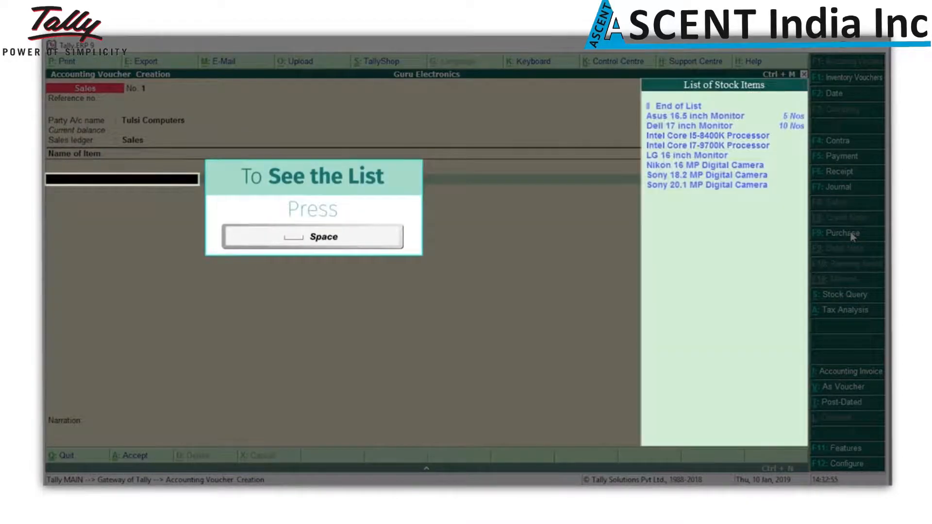
key(Down)
key(Down)
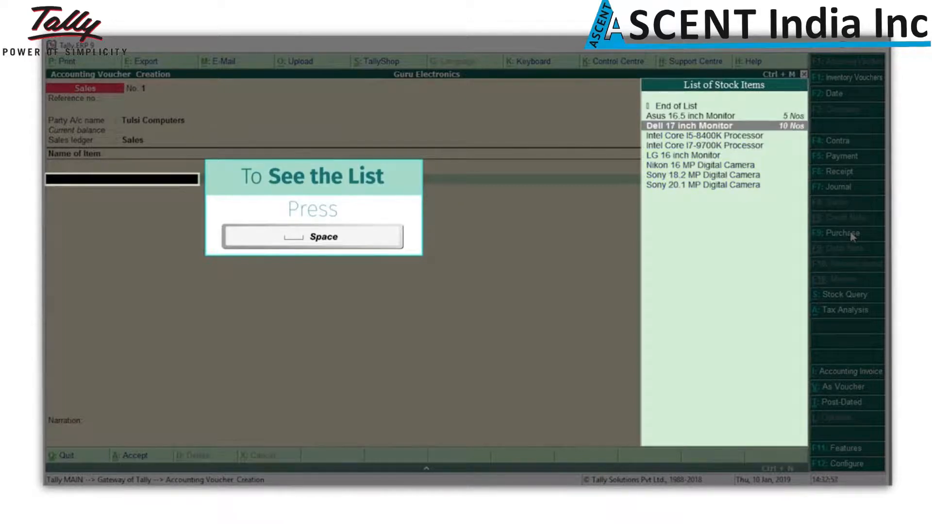
key(Return)
text(2)
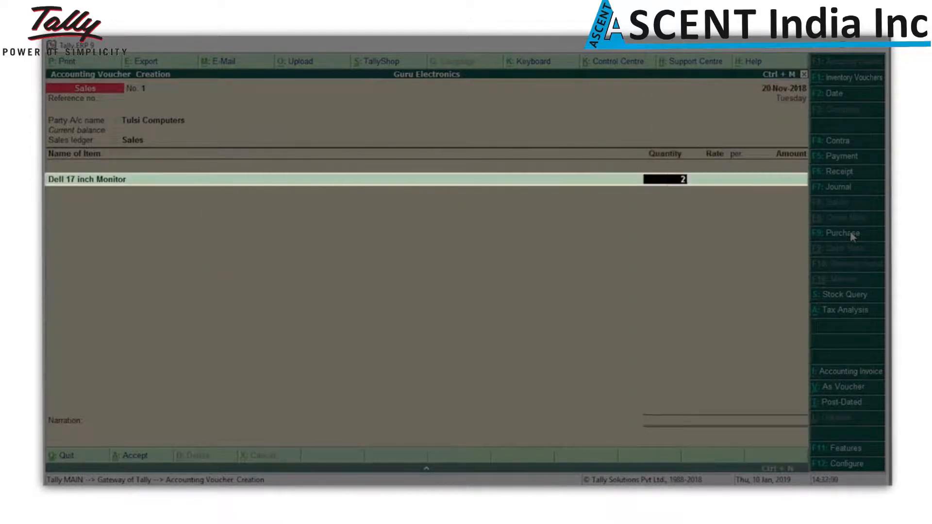
key(Return)
text(8500)
key(Return)
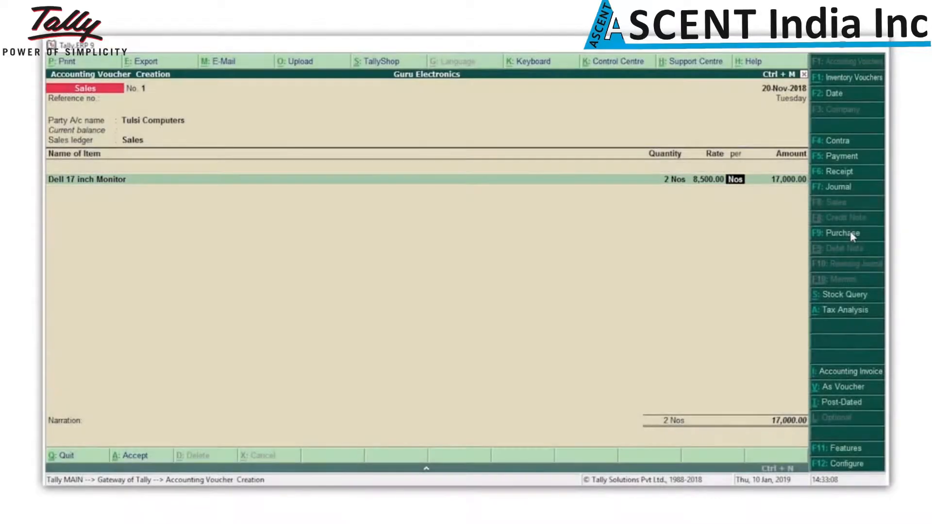
Finish the item entries on the sales voucher and add the IGST ledger as its tax line
key(Return)
key(Return)
key(Return)
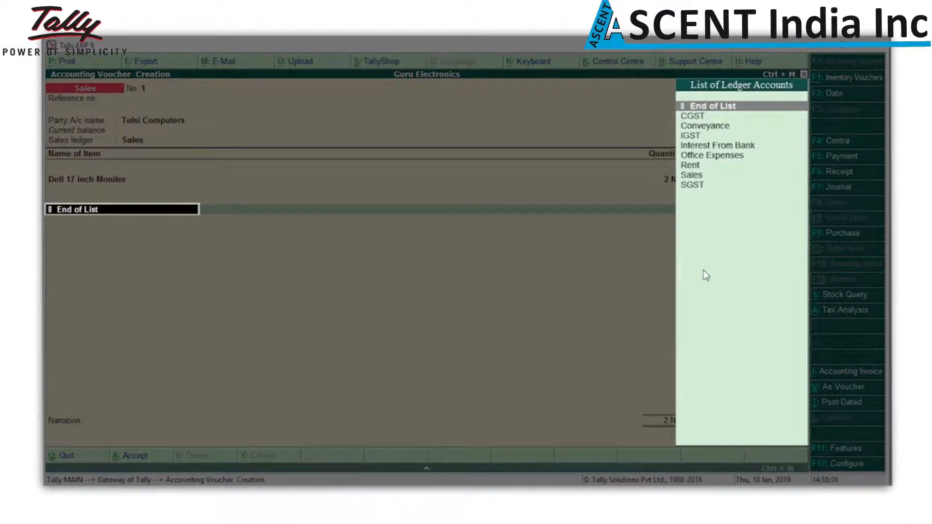
key(Down)
key(Down)
key(Down)
key(Return)
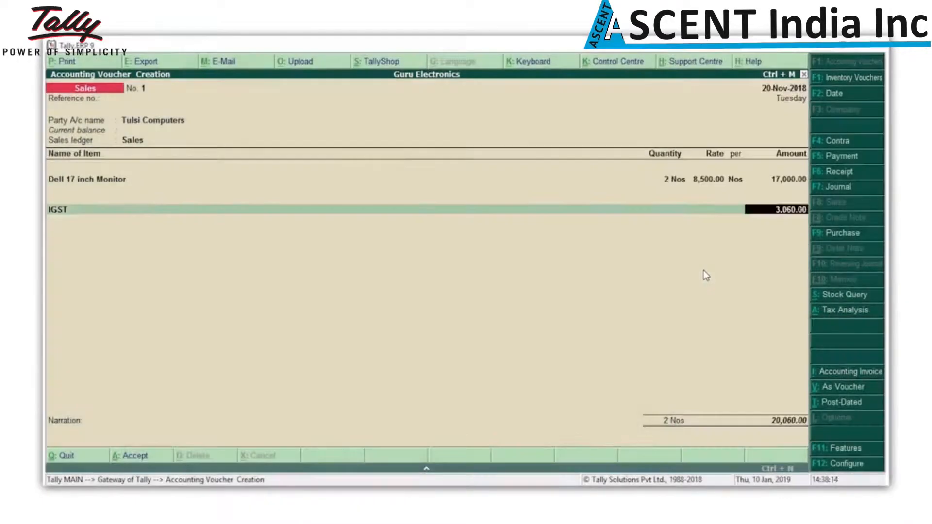
Accept the calculated IGST amount and enter the narration "Goods sold to Tulsi Computers on 20th Nov 2018."
key(Return)
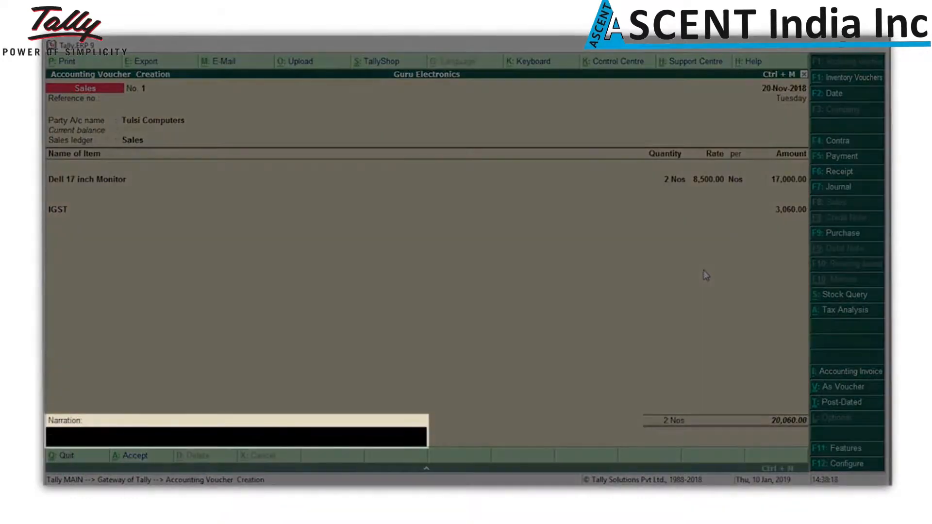
text(Goods sold to Tulsi Computers on 20th Nov, 2018)
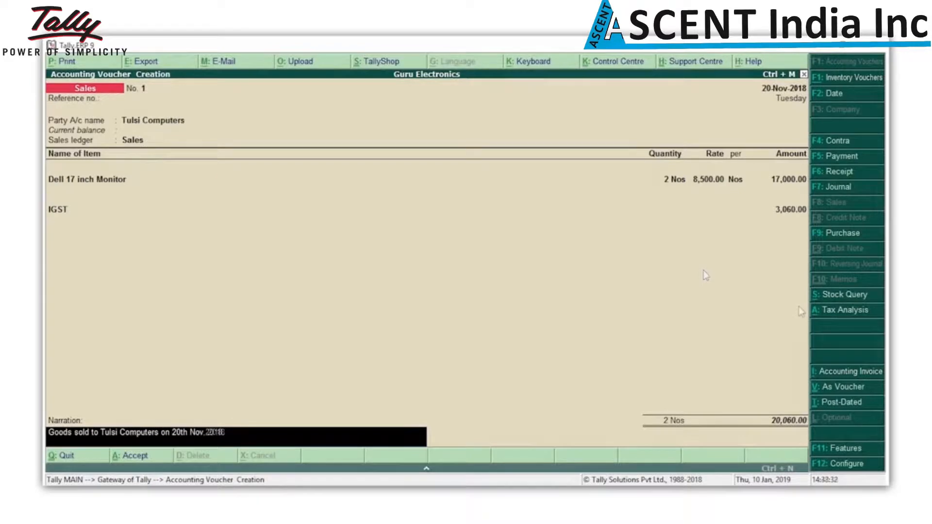
key(Return)
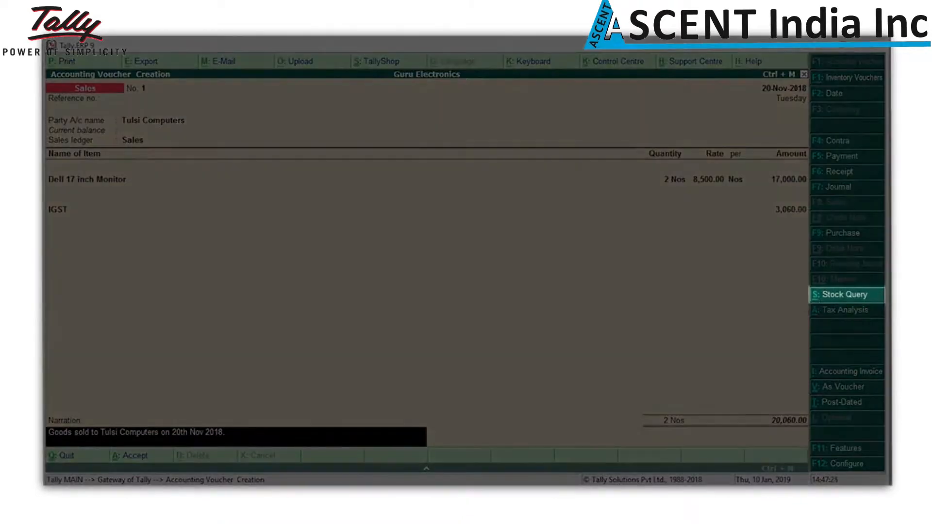
Check the stock query for Dell 17 inch Monitor, return to the sales voucher and save it
key(alt+s)
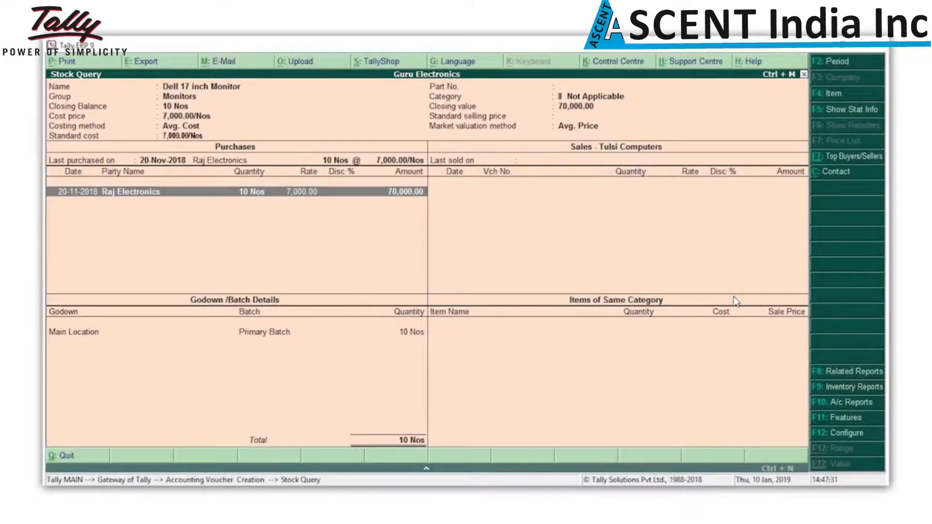
key(Escape)
key(Return)
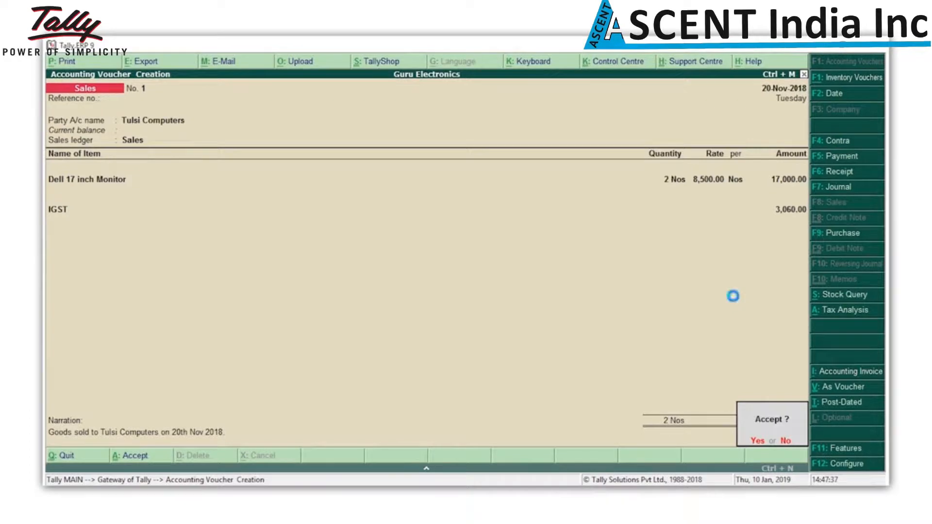
key(y)
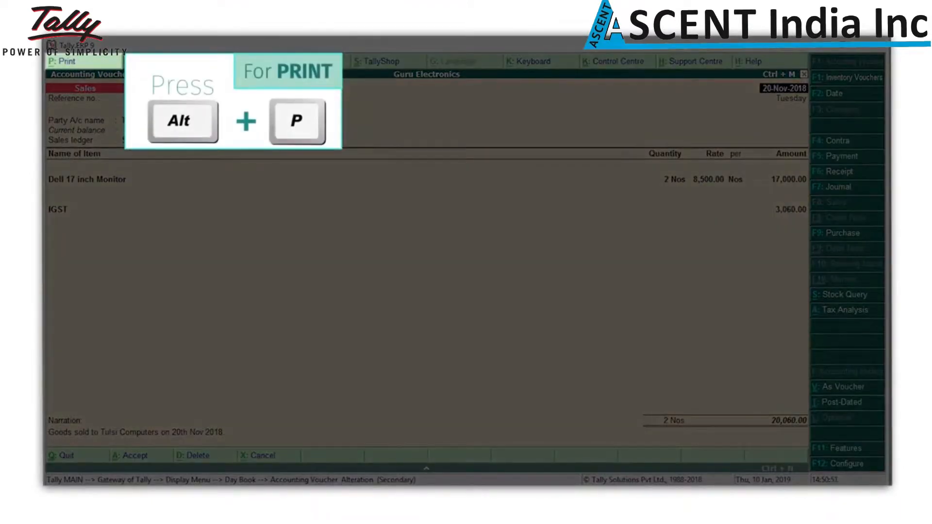
Open the sales voucher's tax invoice in print preview and zoom in to review it down to the tax summary and declaration
key(alt+p)
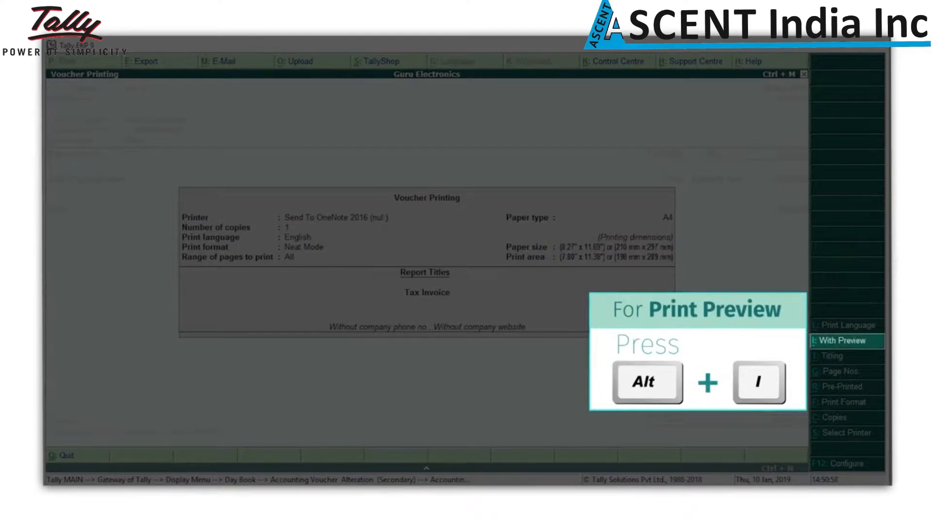
key(alt+i)
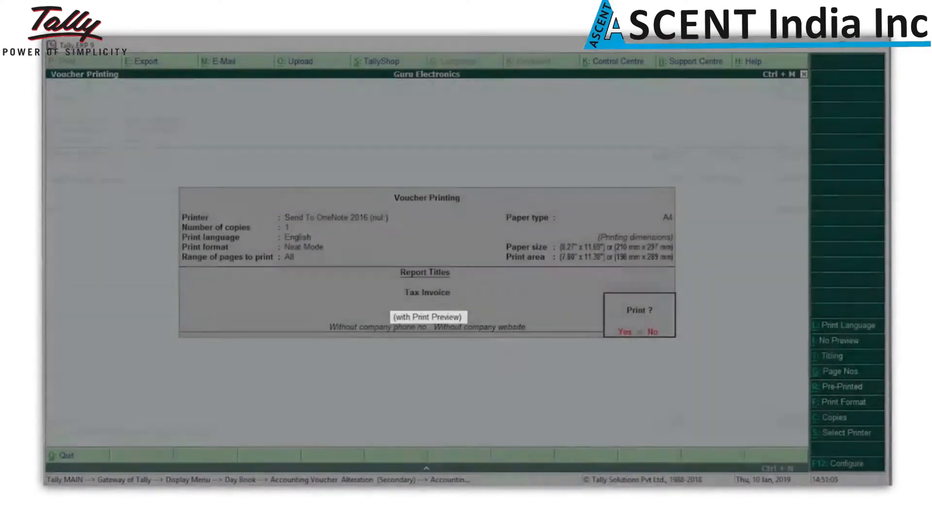
key(Return)
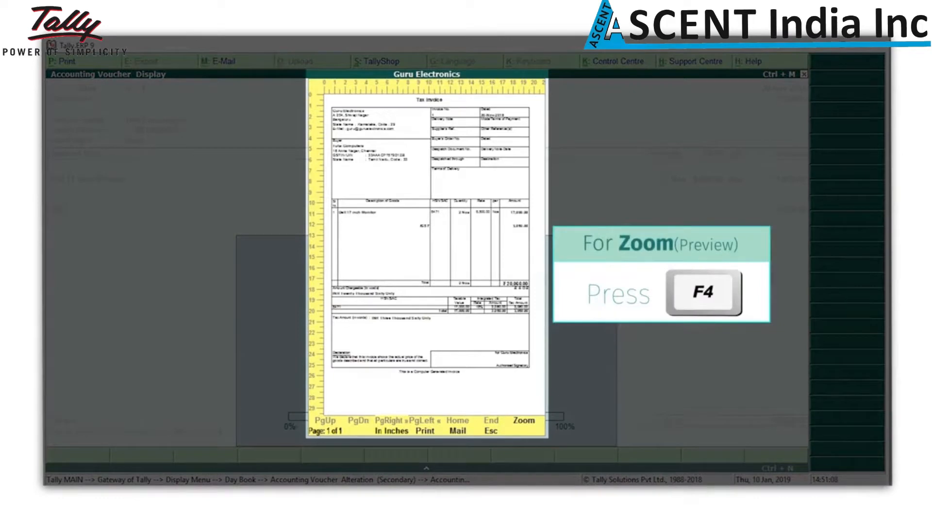
key(F4)
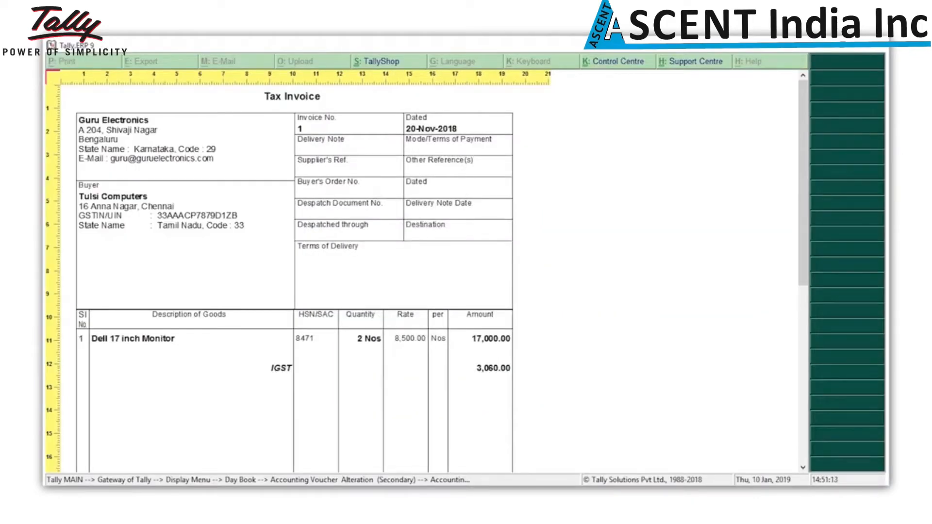
scroll(469, 426, down, 4)
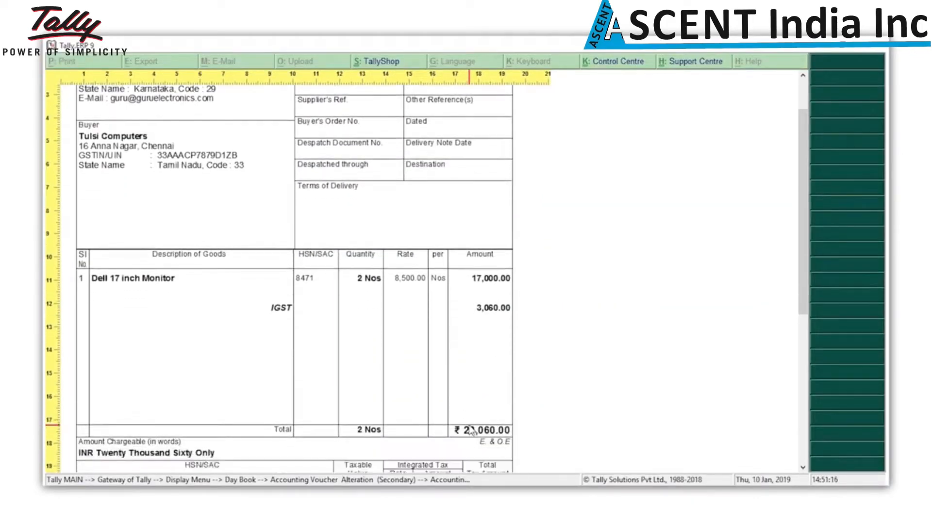
scroll(470, 426, down, 8)
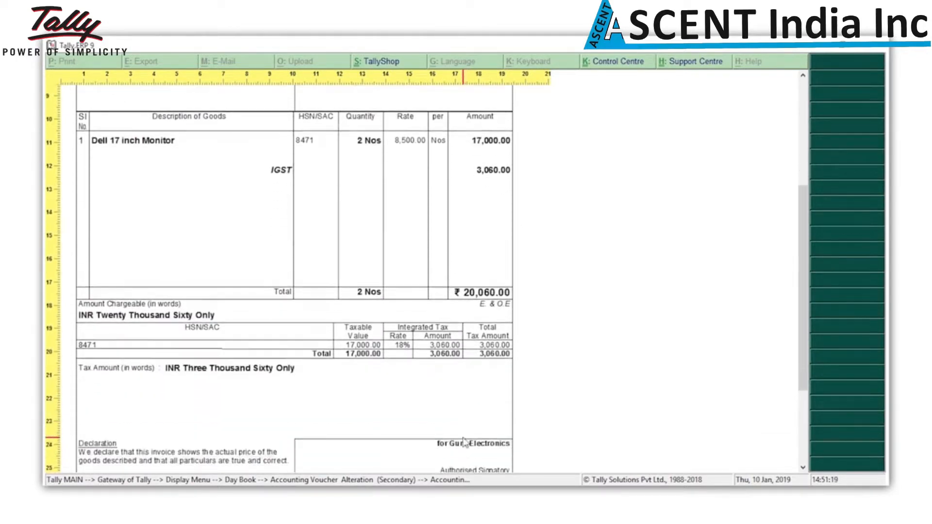